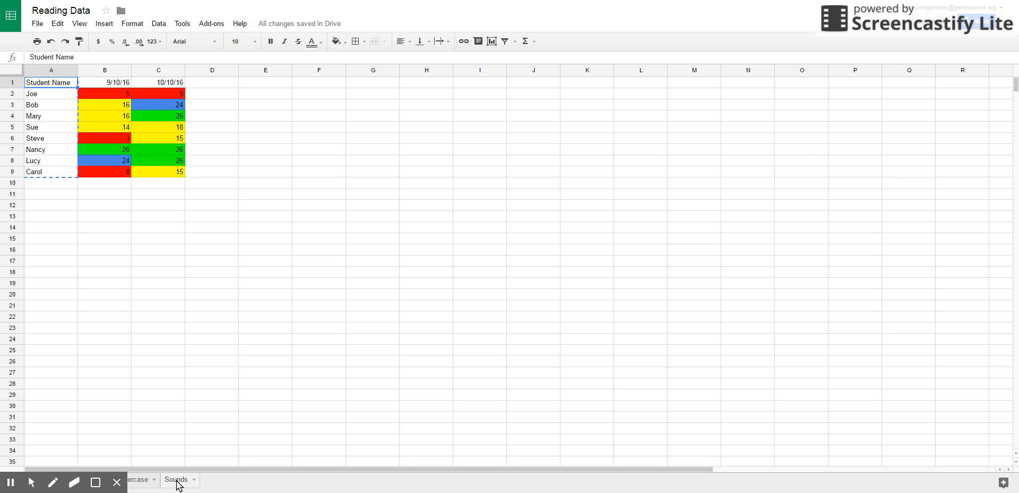
- Select the entire Sounds sheet and open its conditional formatting rules
{"action": "key", "text": "alt+t"}
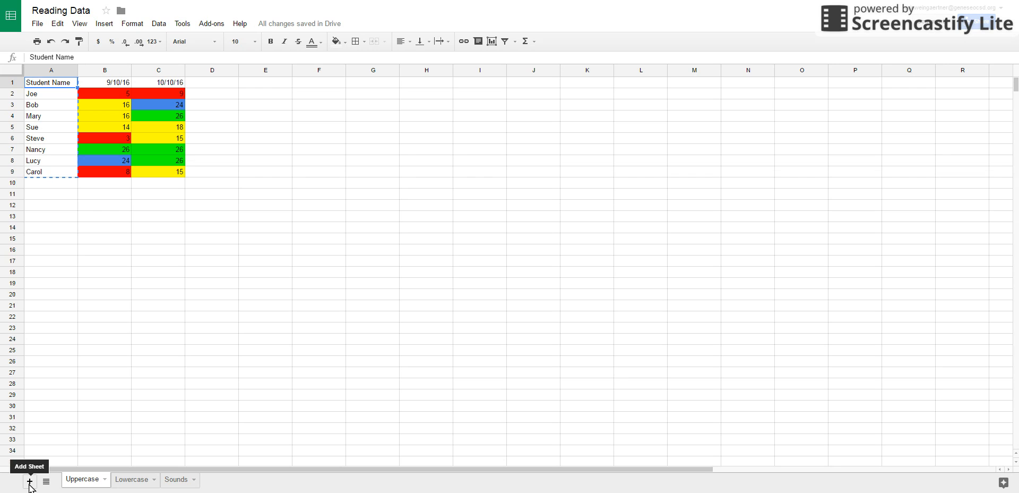
{"action": "left_click", "coordinate": [180, 484]}
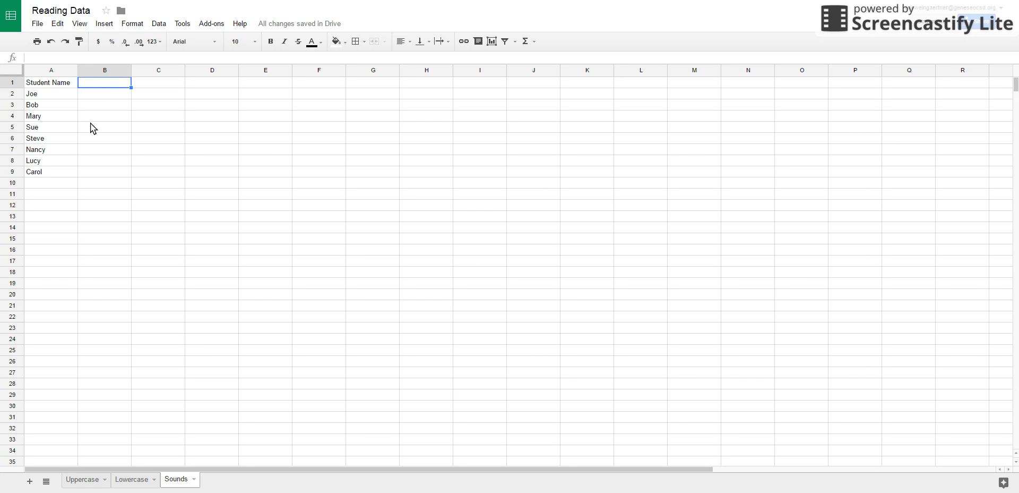
{"action": "left_click", "coordinate": [17, 67]}
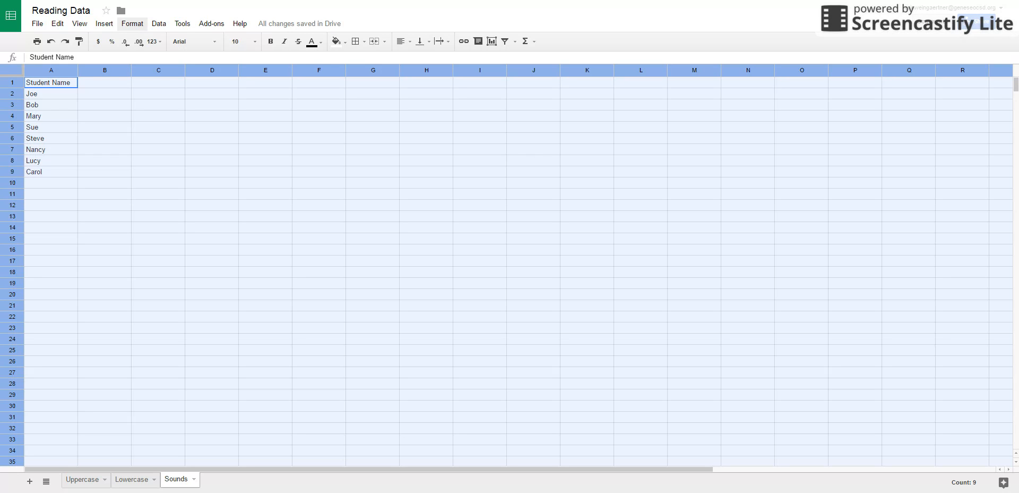
{"action": "left_click", "coordinate": [137, 27]}
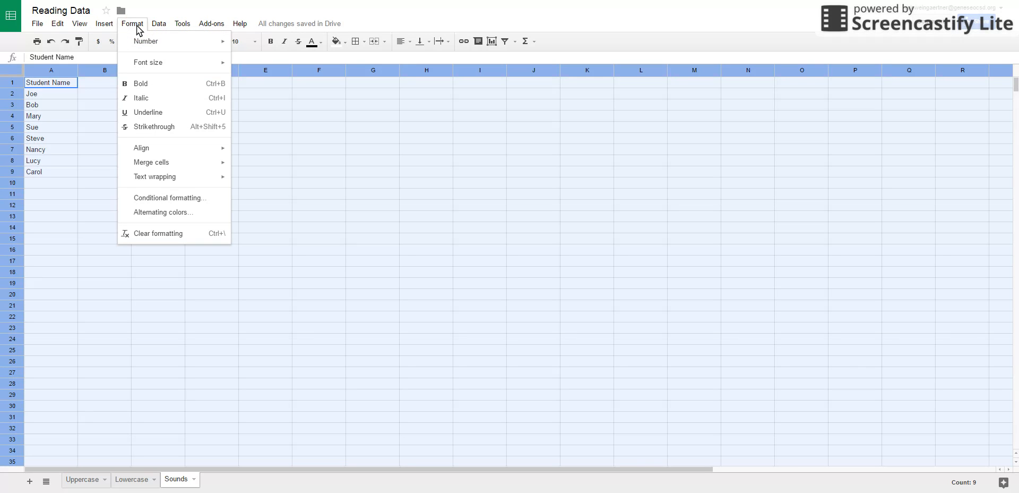
{"action": "left_click", "coordinate": [175, 201]}
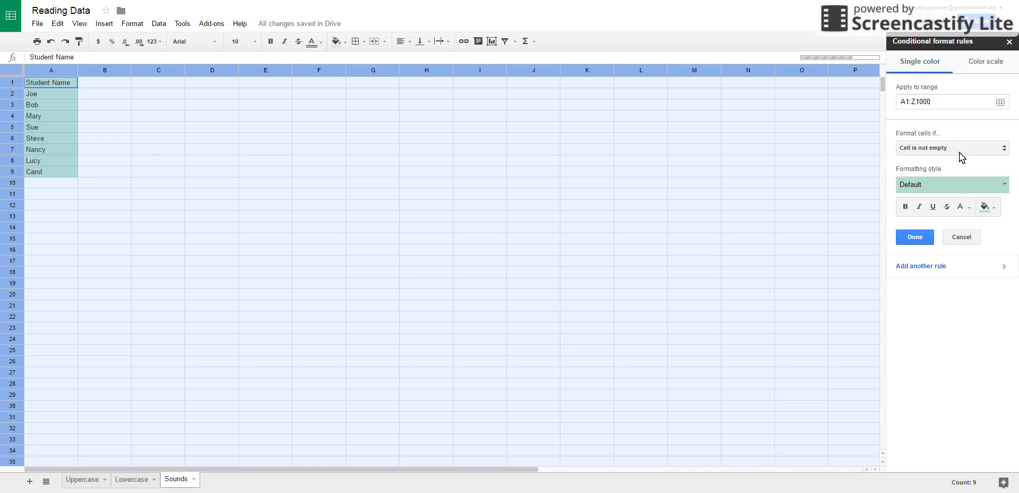
- Create a rule for A1:Z1000 that fills cells red when the value is less than 10
{"action": "left_click", "coordinate": [939, 150]}
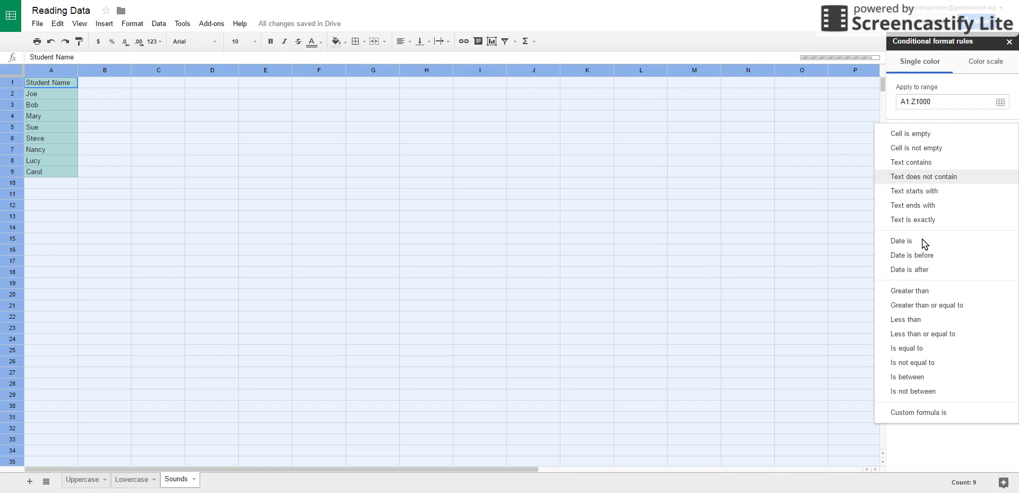
{"action": "left_click", "coordinate": [918, 318]}
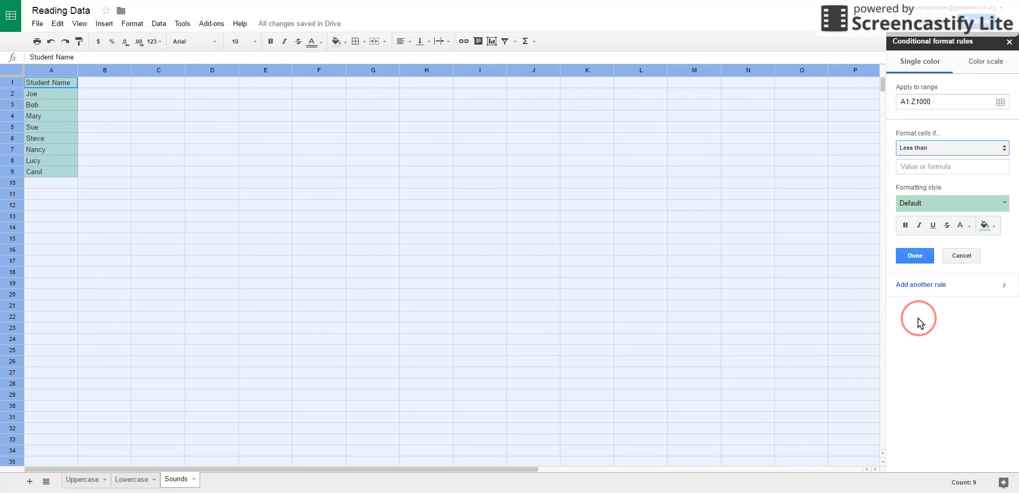
{"action": "left_click", "coordinate": [989, 226]}
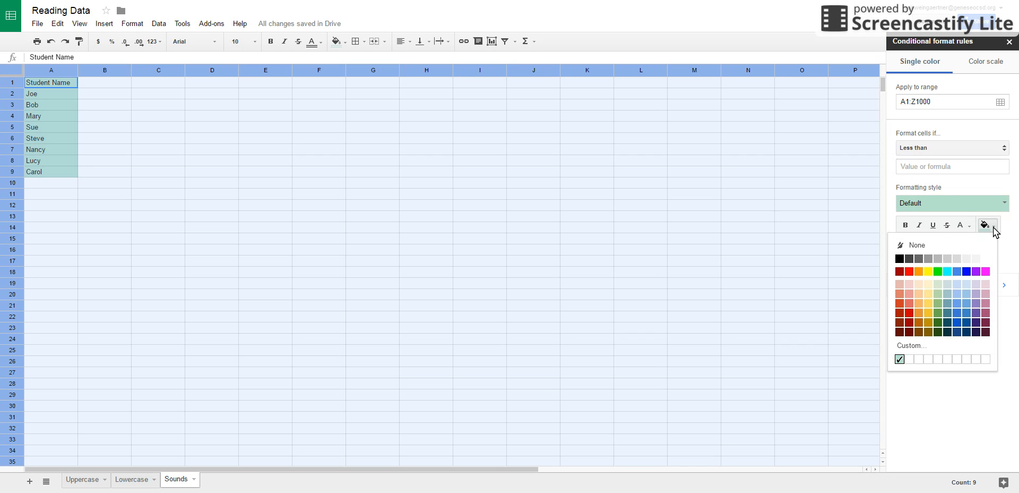
{"action": "left_click", "coordinate": [910, 272]}
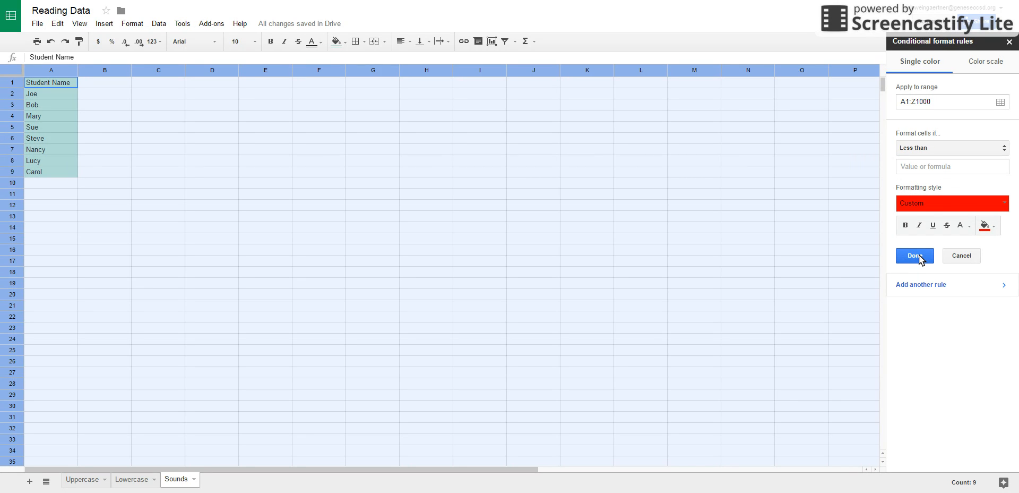
{"action": "left_click", "coordinate": [931, 166]}
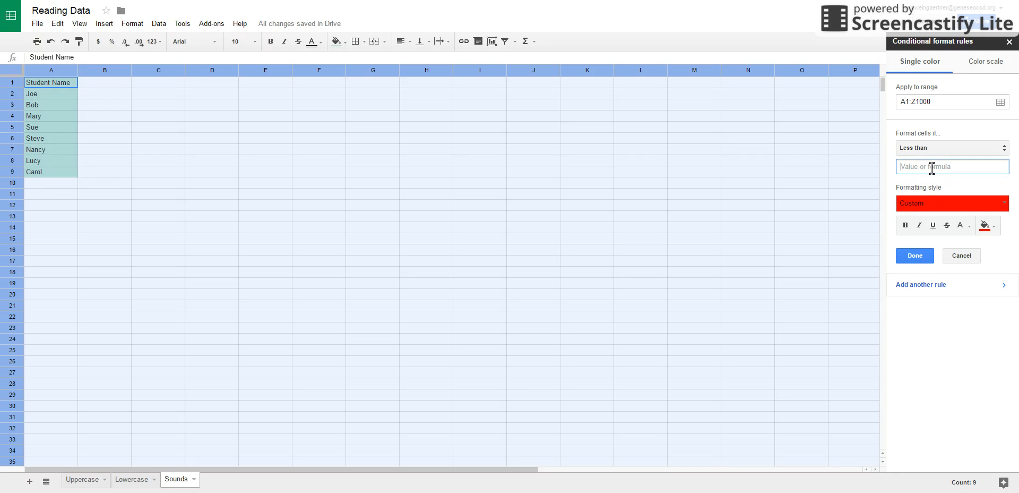
{"action": "type", "text": "10"}
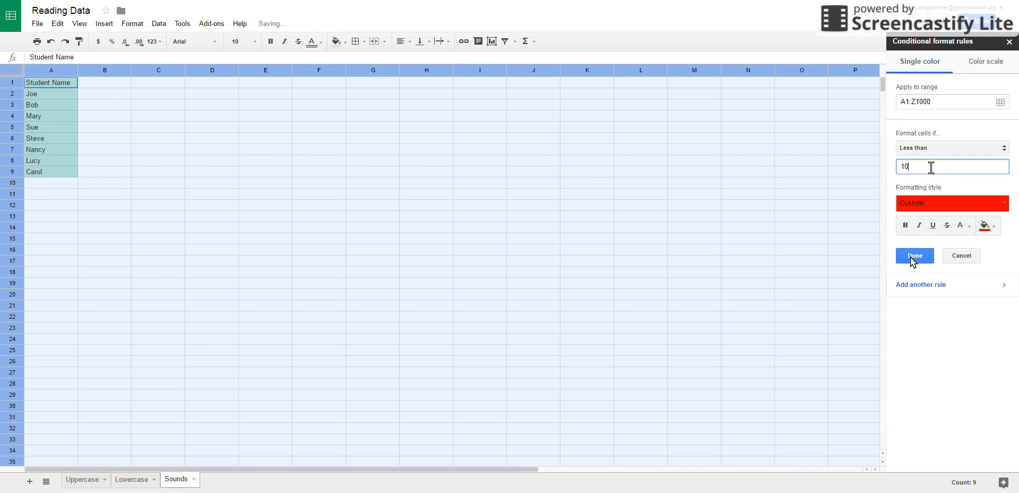
{"action": "left_click", "coordinate": [910, 257]}
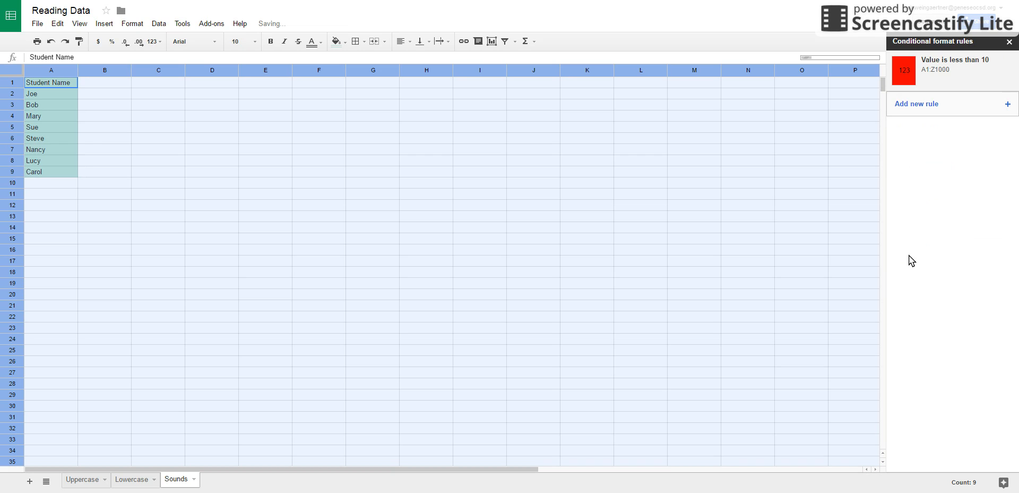
- Add a conditional formatting rule that fills cells yellow when the value is between 9 and 23
{"action": "left_click", "coordinate": [1008, 107]}
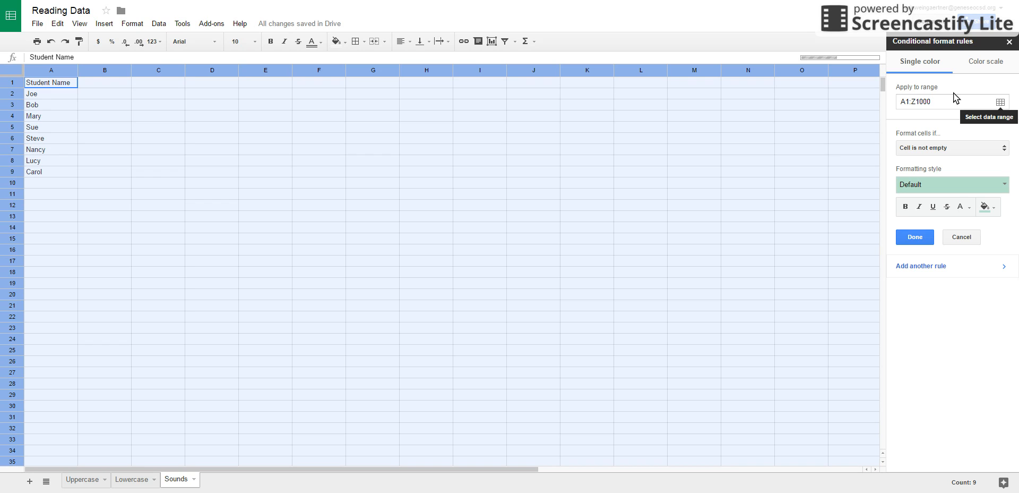
{"action": "left_click", "coordinate": [990, 150]}
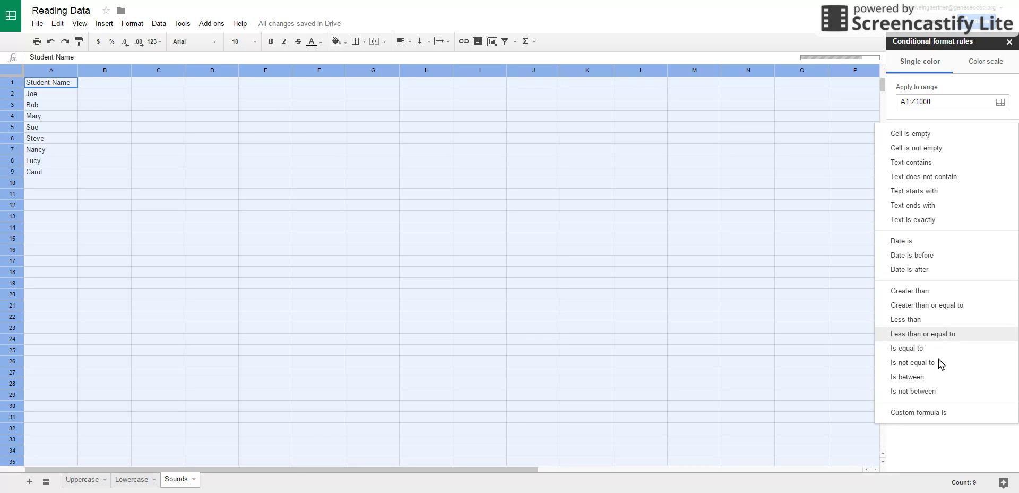
{"action": "left_click", "coordinate": [914, 377]}
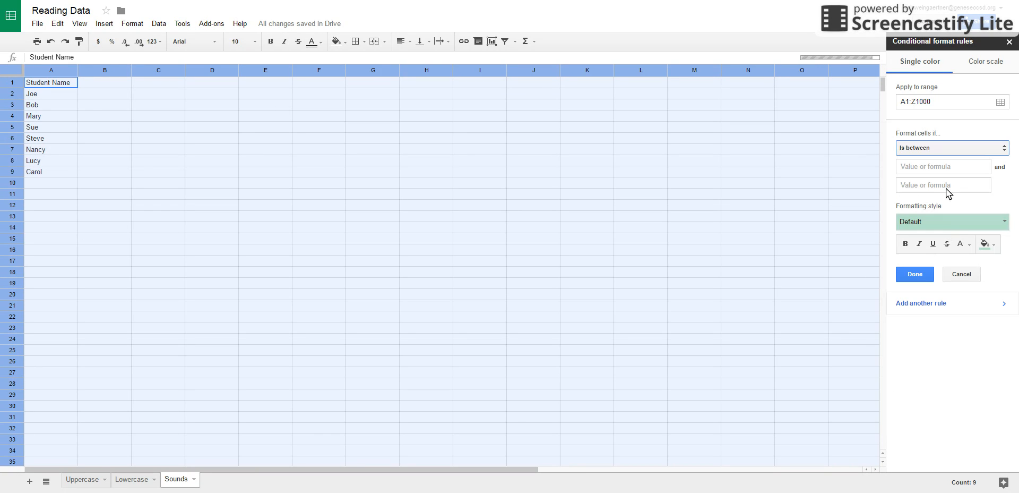
{"action": "left_click", "coordinate": [928, 168]}
{"action": "type", "text": "9"}
{"action": "left_click", "coordinate": [930, 182]}
{"action": "type", "text": "23"}
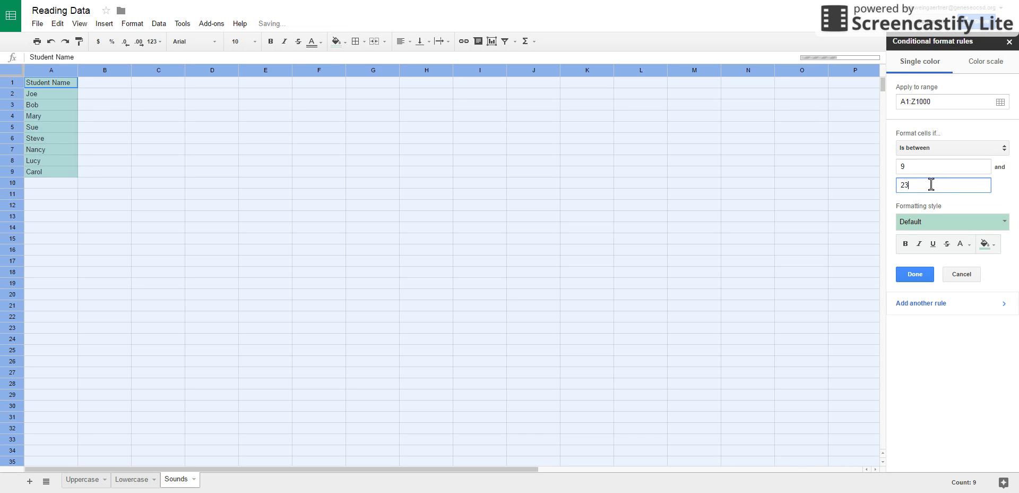
{"action": "left_click", "coordinate": [988, 245]}
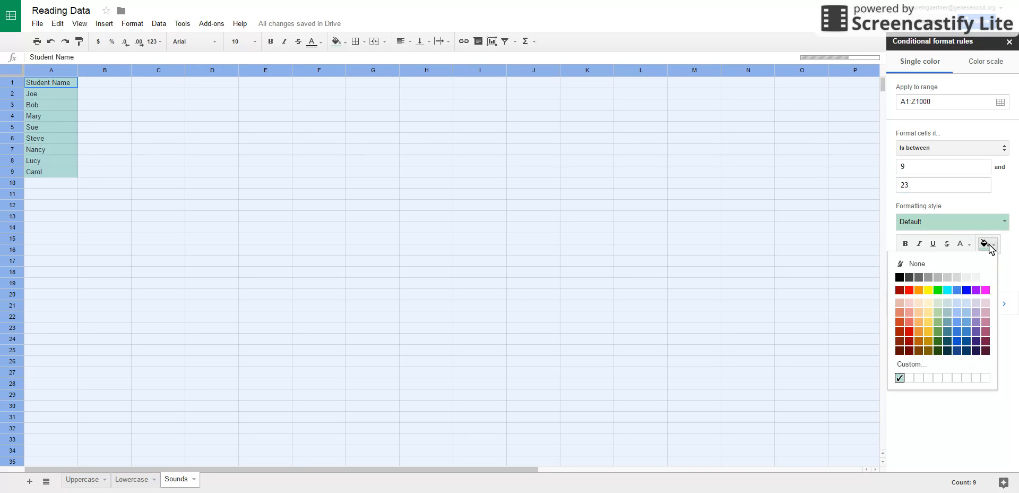
{"action": "left_click", "coordinate": [929, 287]}
{"action": "left_click", "coordinate": [917, 275]}
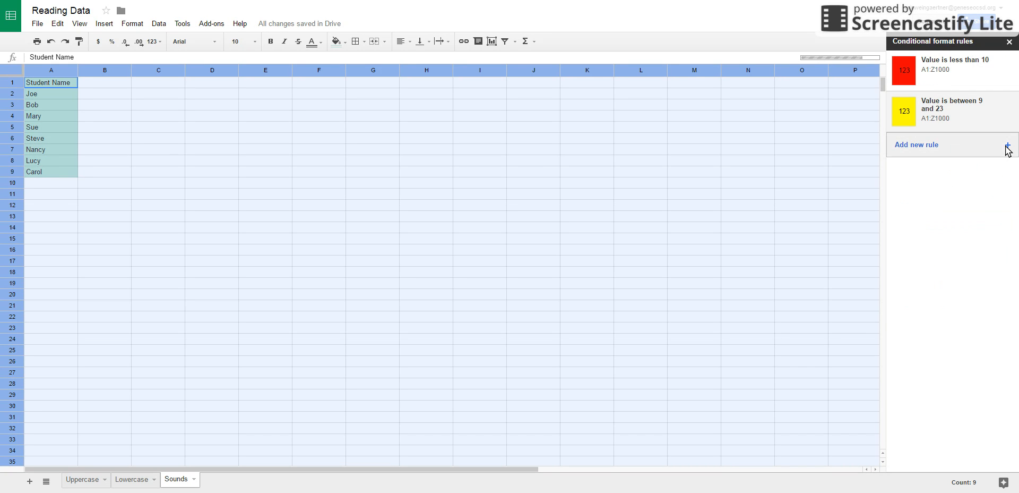
- Add a conditional formatting rule that fills cells blue when the value is between 22 and 28
{"action": "left_click", "coordinate": [1007, 147]}
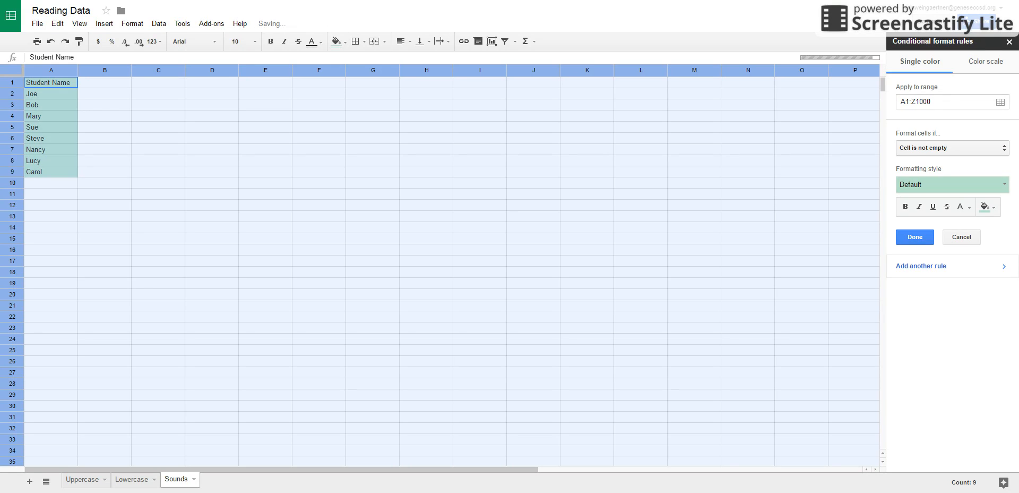
{"action": "left_click", "coordinate": [961, 147]}
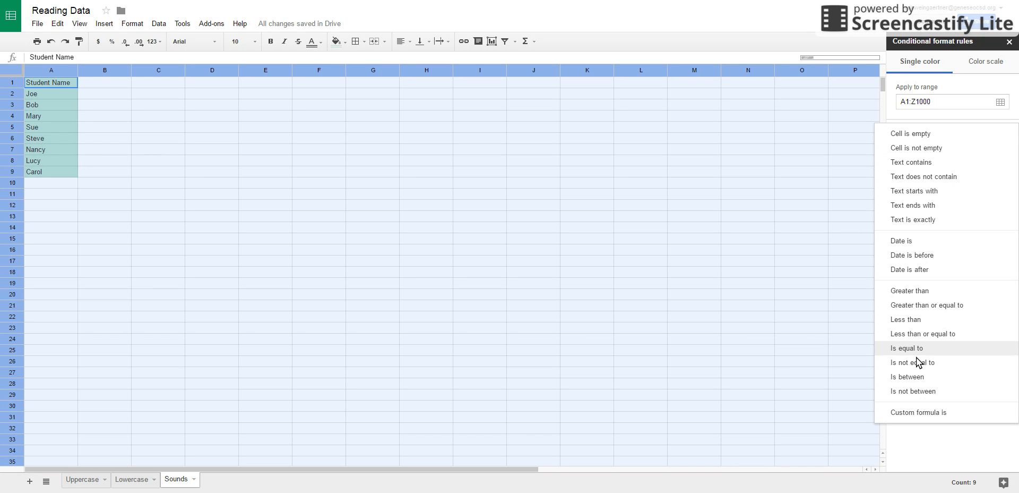
{"action": "left_click", "coordinate": [914, 378]}
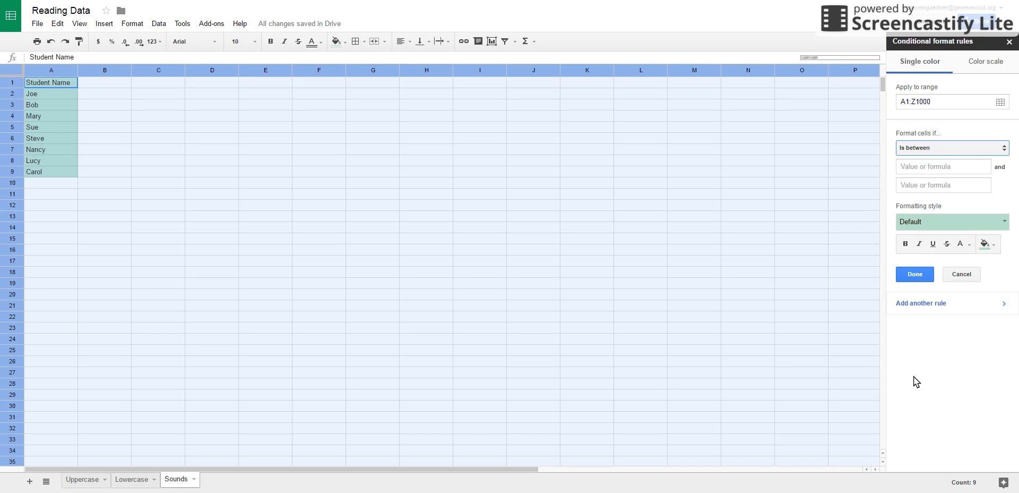
{"action": "left_click", "coordinate": [927, 167]}
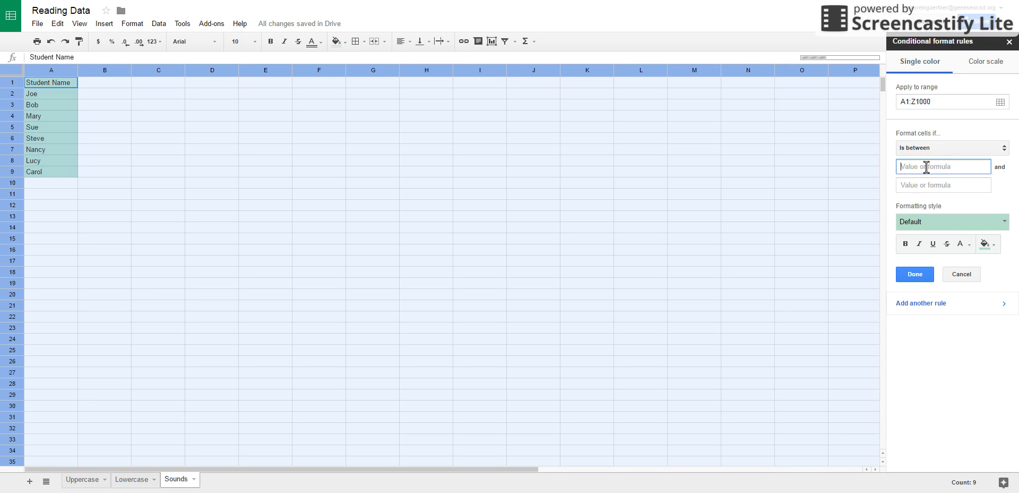
{"action": "type", "text": "22"}
{"action": "left_click", "coordinate": [925, 184]}
{"action": "type", "text": "28"}
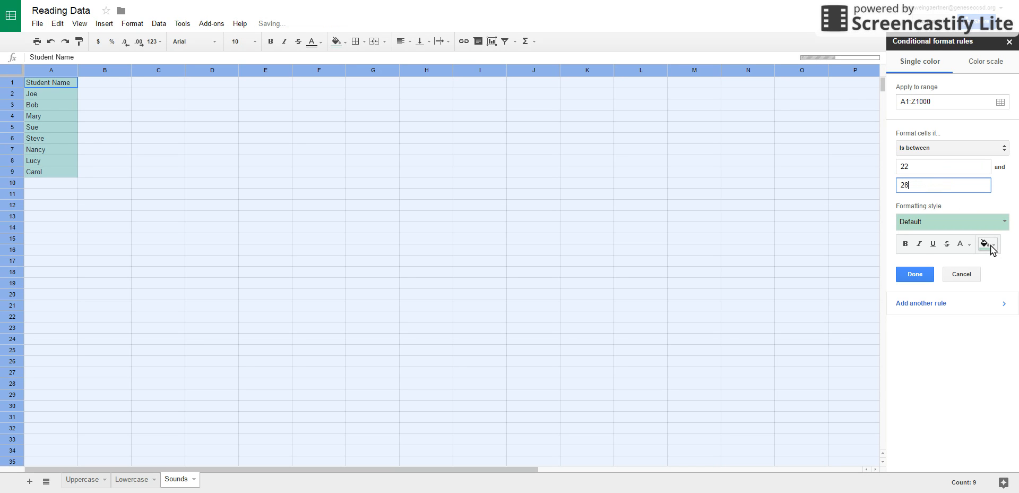
{"action": "left_click", "coordinate": [989, 244]}
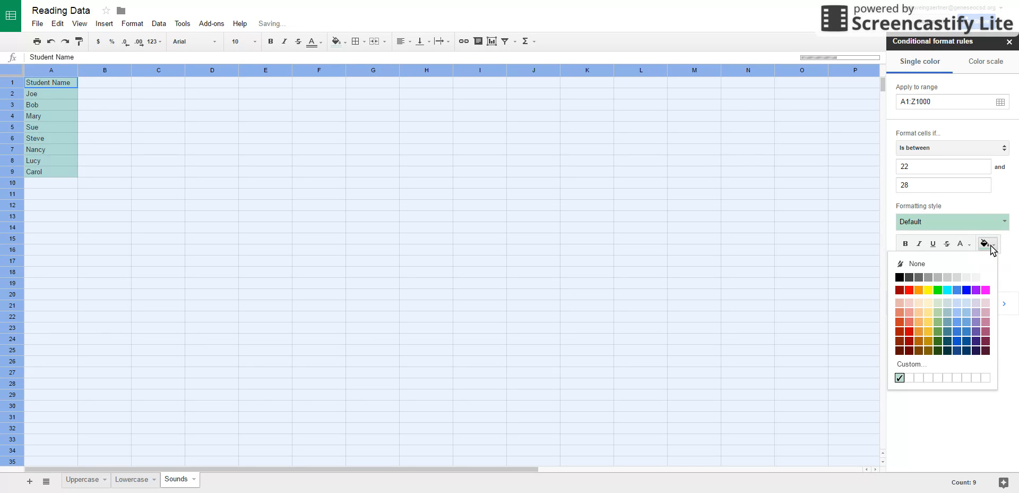
{"action": "left_click", "coordinate": [964, 292]}
{"action": "left_click", "coordinate": [925, 280]}
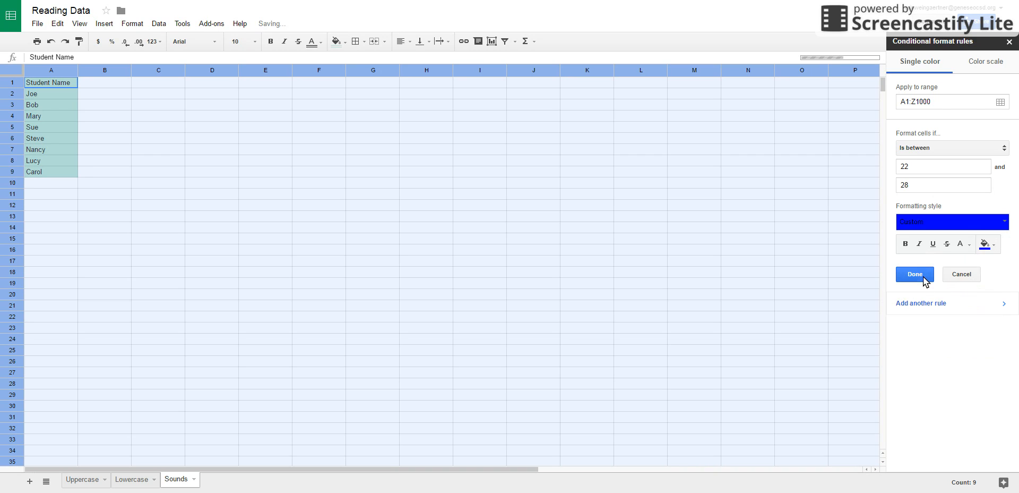
- Add a conditional formatting rule that fills cells green when the value is equal to 28
{"action": "left_click", "coordinate": [975, 185]}
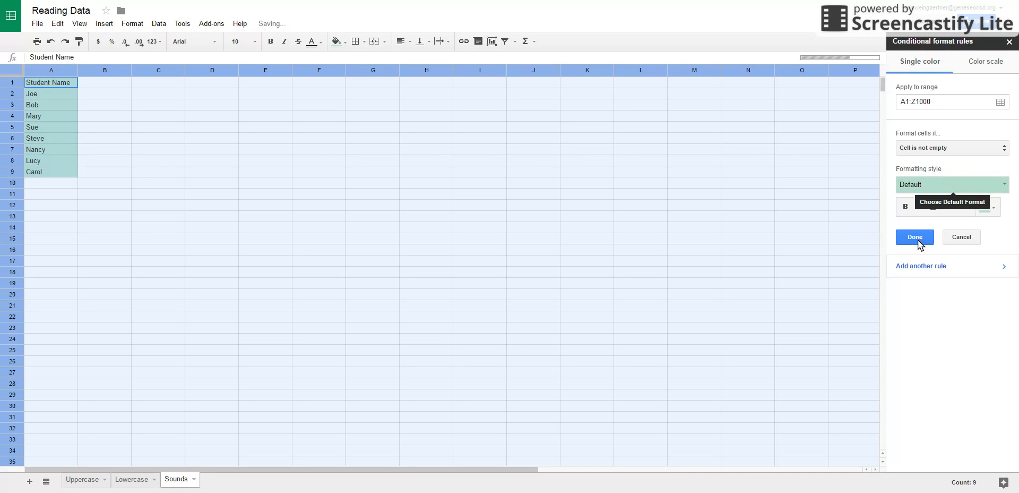
{"action": "left_click", "coordinate": [959, 152]}
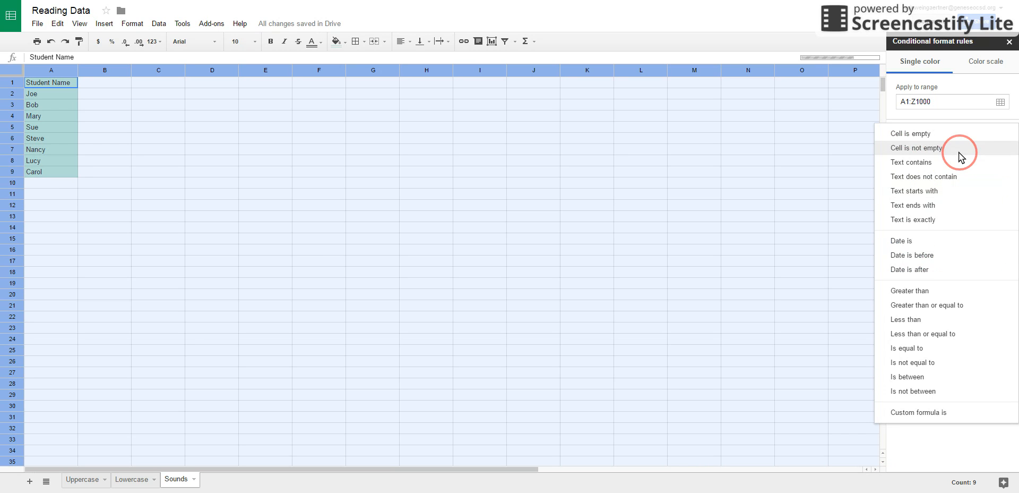
{"action": "left_click", "coordinate": [920, 346]}
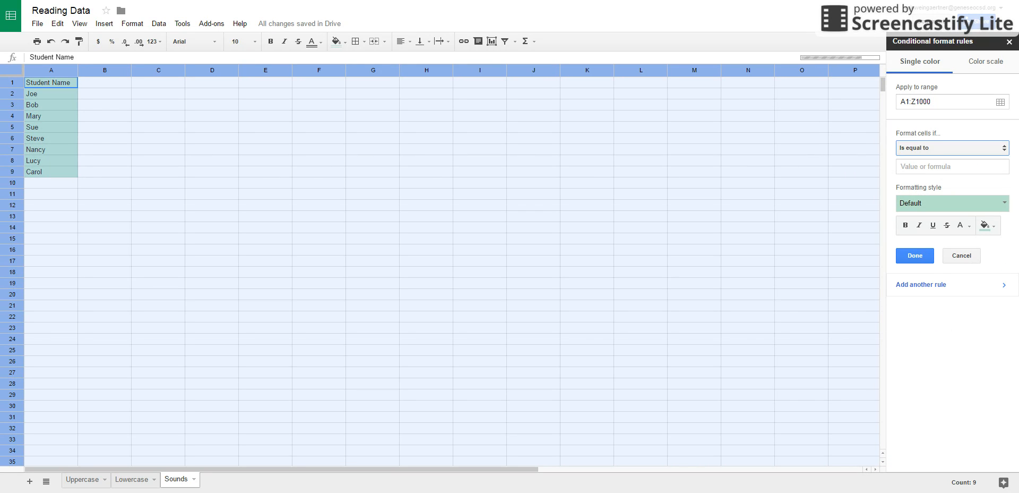
{"action": "left_click", "coordinate": [931, 168]}
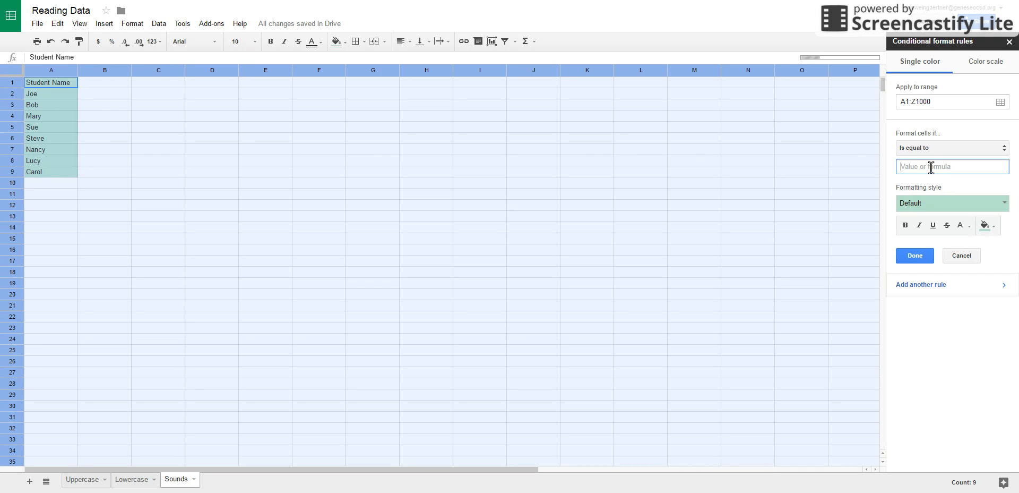
{"action": "type", "text": "28"}
{"action": "left_click", "coordinate": [994, 225]}
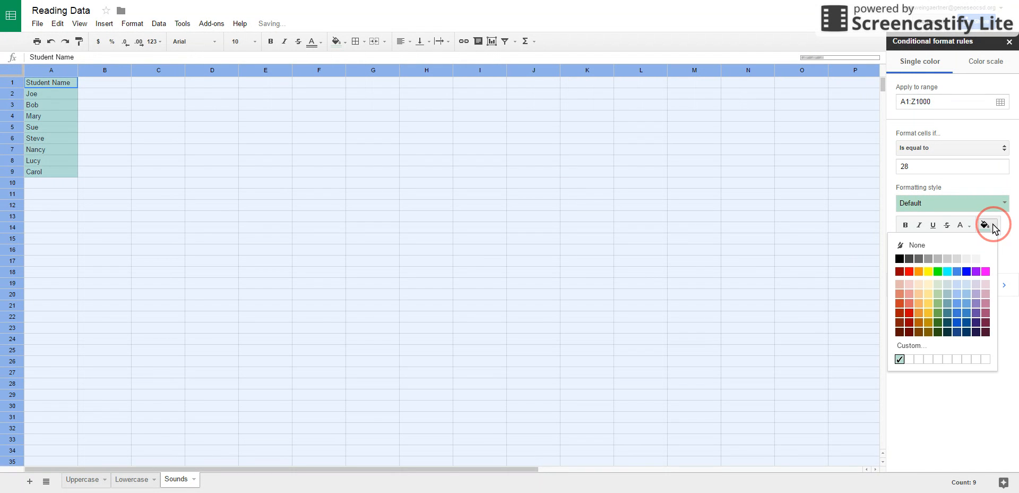
{"action": "left_click", "coordinate": [938, 271]}
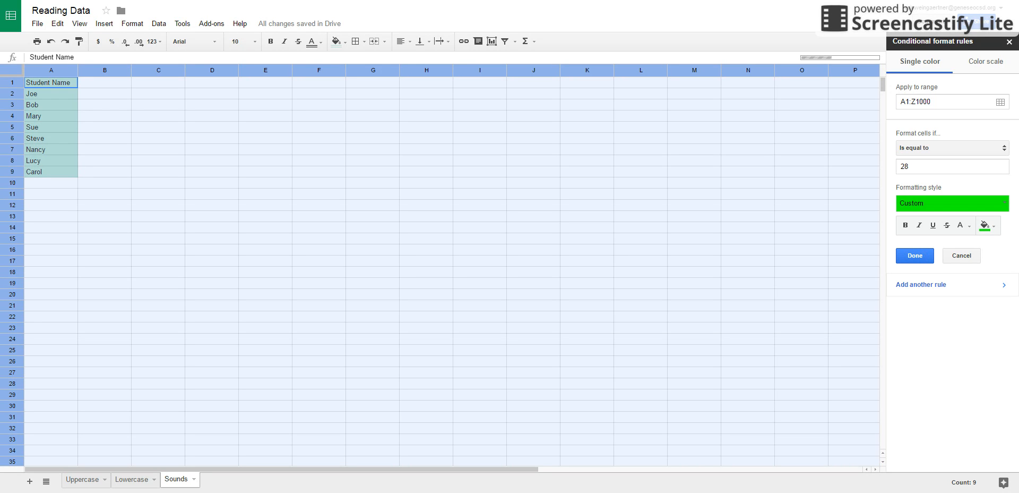
{"action": "left_click", "coordinate": [658, 173]}
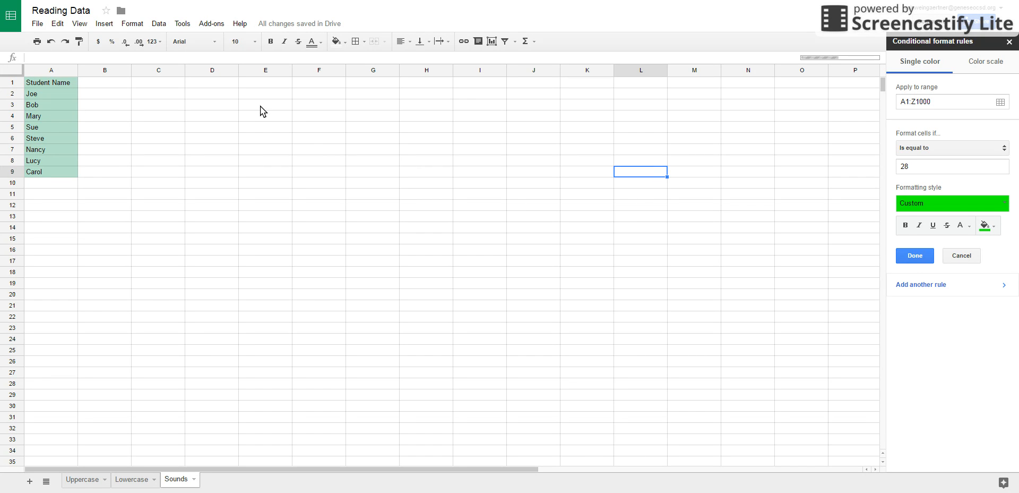
{"action": "left_click", "coordinate": [113, 95]}
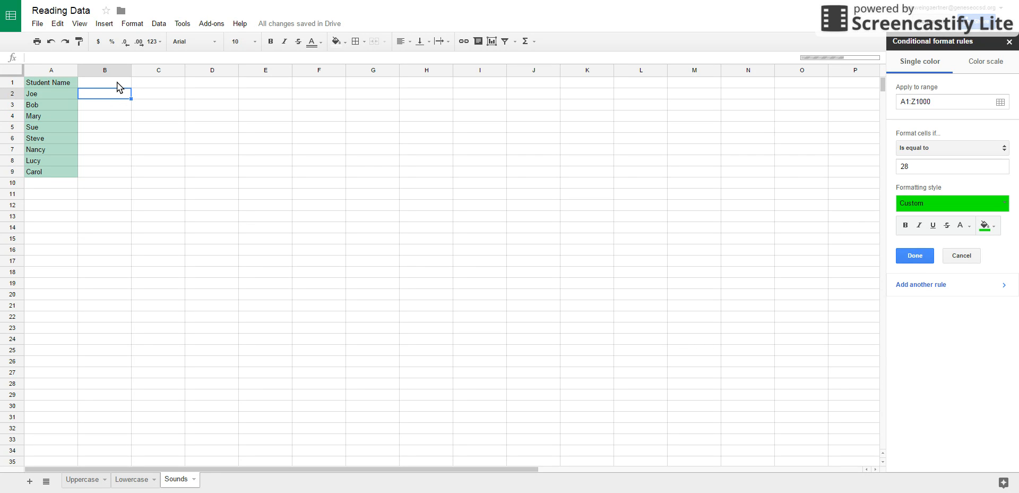
{"action": "left_click", "coordinate": [925, 259]}
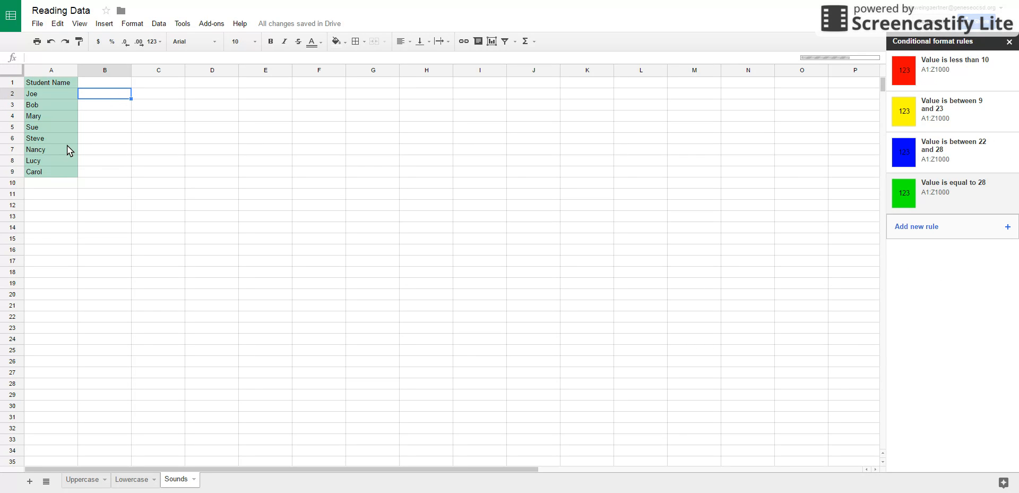
- Enter the assessment date 9/8/16 as the column header in B1, beside the Student Name heading
{"action": "left_click", "coordinate": [109, 84]}
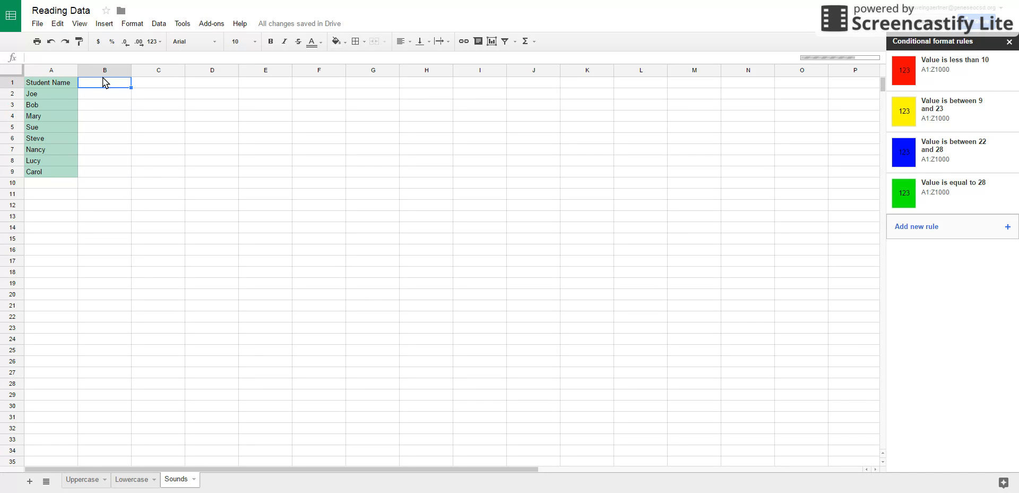
{"action": "type", "text": "9/8/16"}
{"action": "key", "text": "Return"}
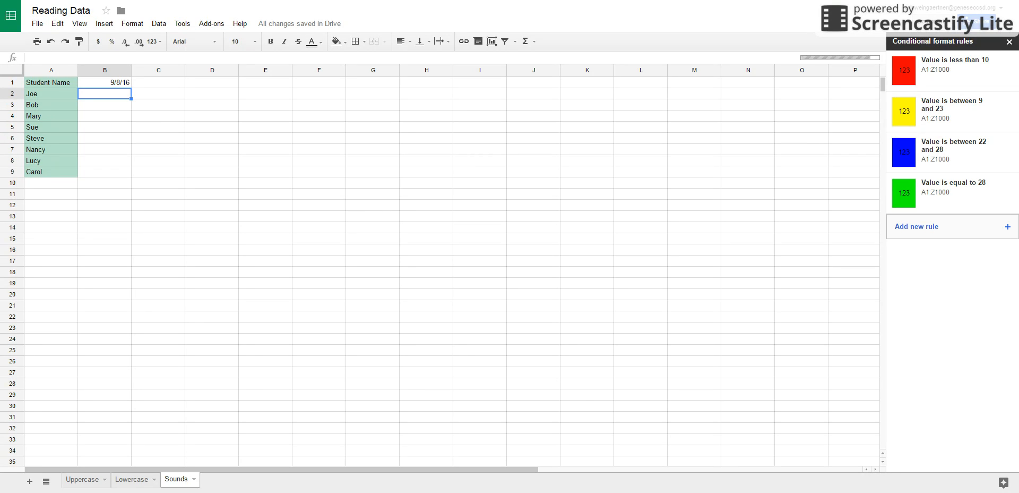
- Enter the scores 0, 9, 15 and 15 for the first four students in cells B2 to B5
{"action": "type", "text": "0"}
{"action": "key", "text": "Return"}
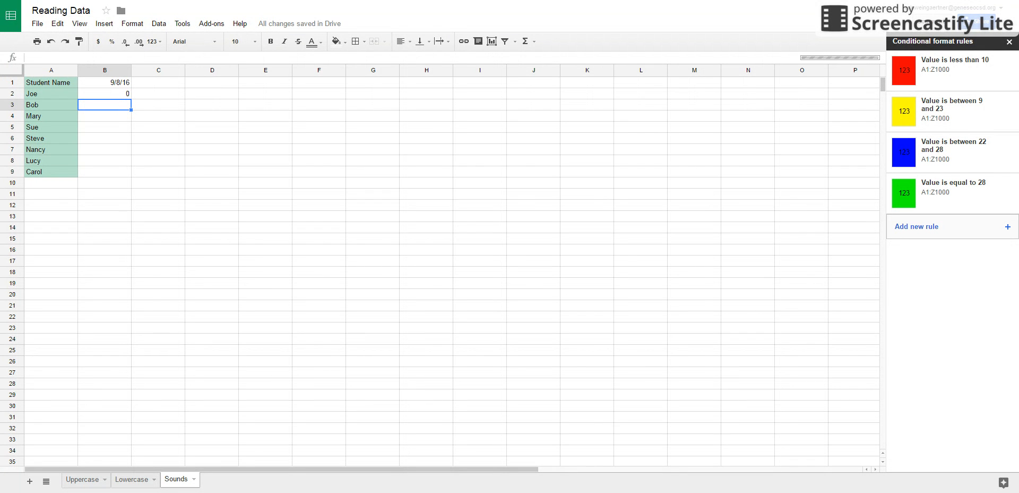
{"action": "type", "text": "9"}
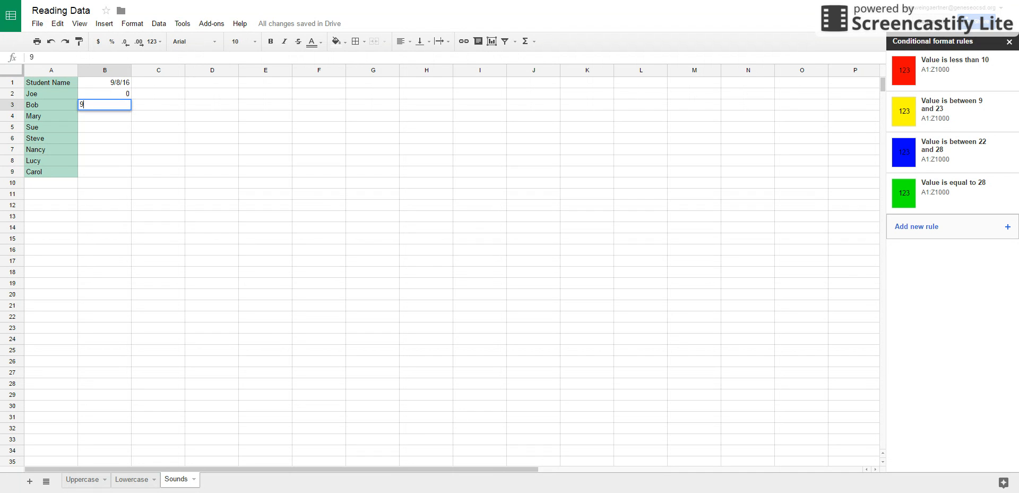
{"action": "key", "text": "Return"}
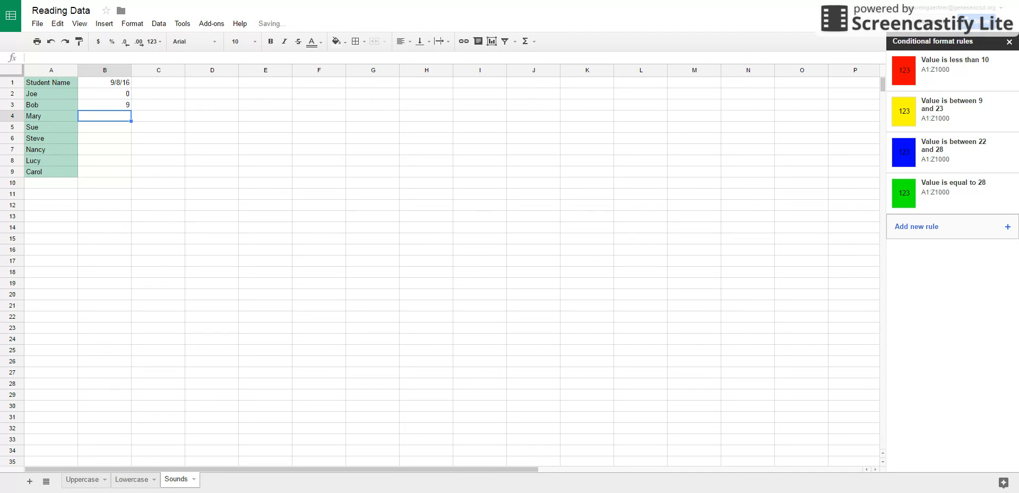
{"action": "type", "text": "15"}
{"action": "key", "text": "Return"}
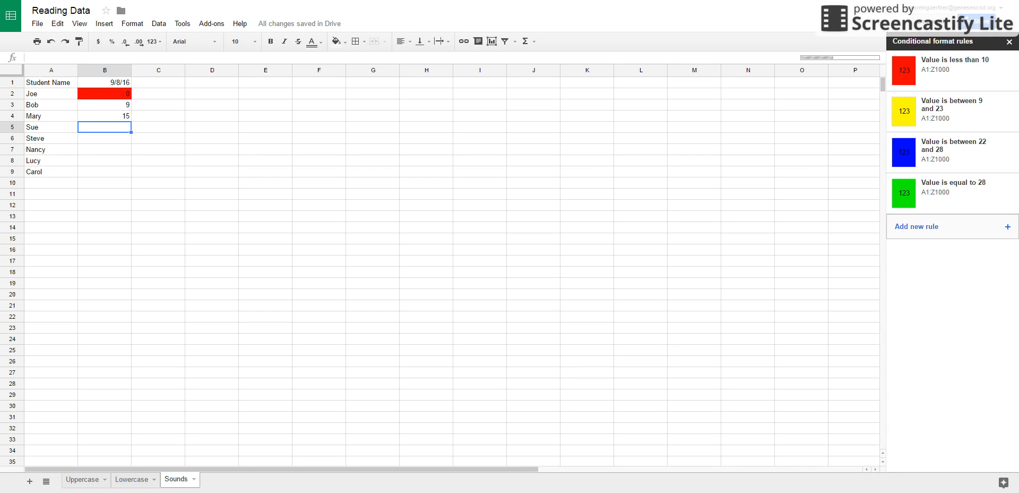
{"action": "type", "text": "15"}
{"action": "key", "text": "Return"}
- Enter the scores 5, 25, 28 and 5 for the remaining four students in cells B6 to B9
{"action": "type", "text": "5"}
{"action": "key", "text": "Return"}
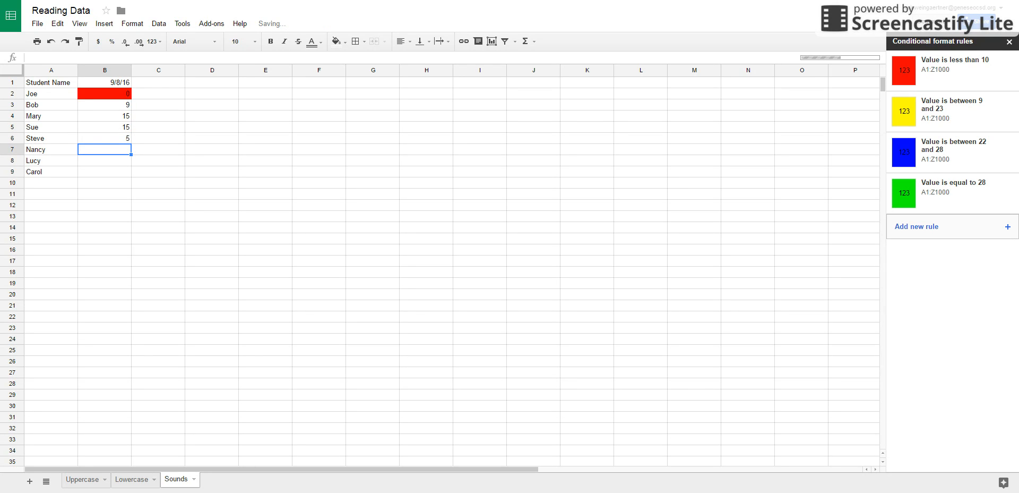
{"action": "type", "text": "25"}
{"action": "key", "text": "Return"}
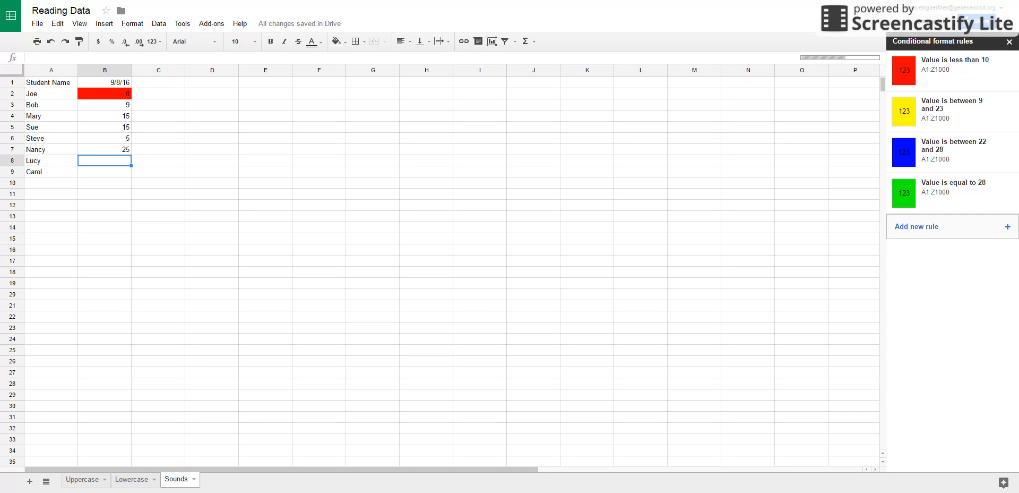
{"action": "type", "text": "28"}
{"action": "key", "text": "Return"}
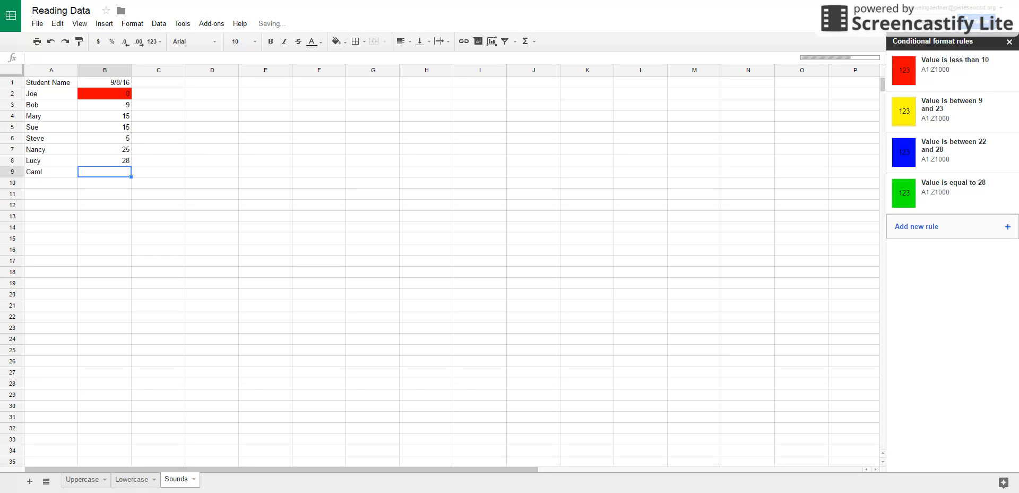
{"action": "type", "text": "5"}
{"action": "key", "text": "Return"}
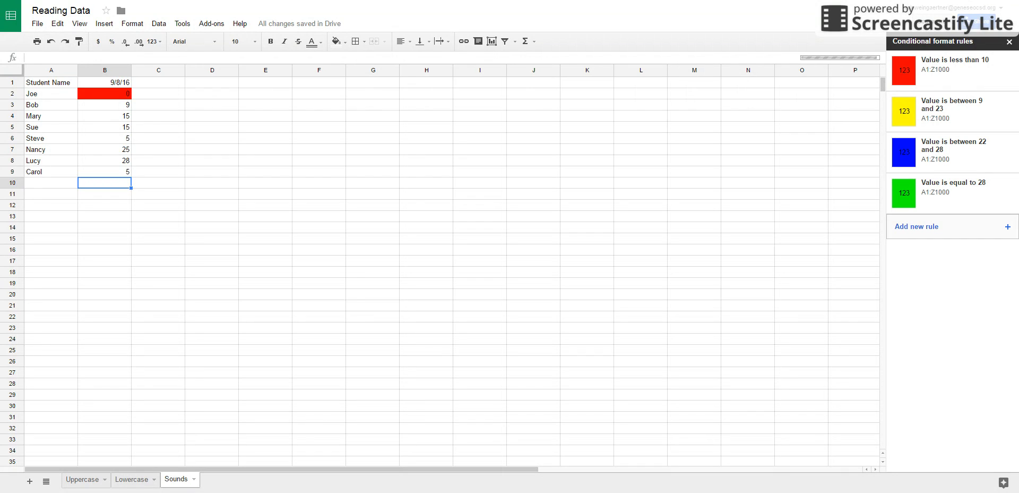
- Enter the boundary values 10 and 23 in cells C2 and C3 to test the colour rules
{"action": "left_click", "coordinate": [155, 101]}
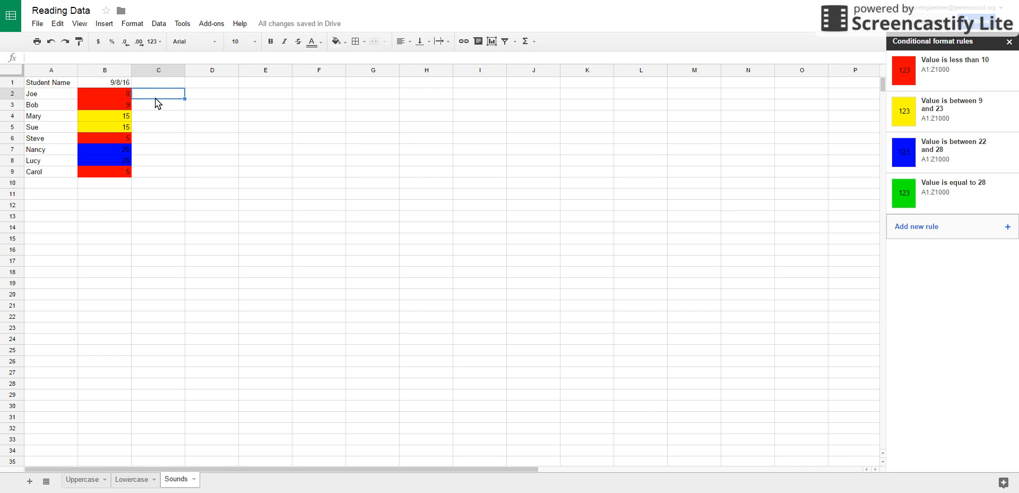
{"action": "type", "text": "10"}
{"action": "key", "text": "Return"}
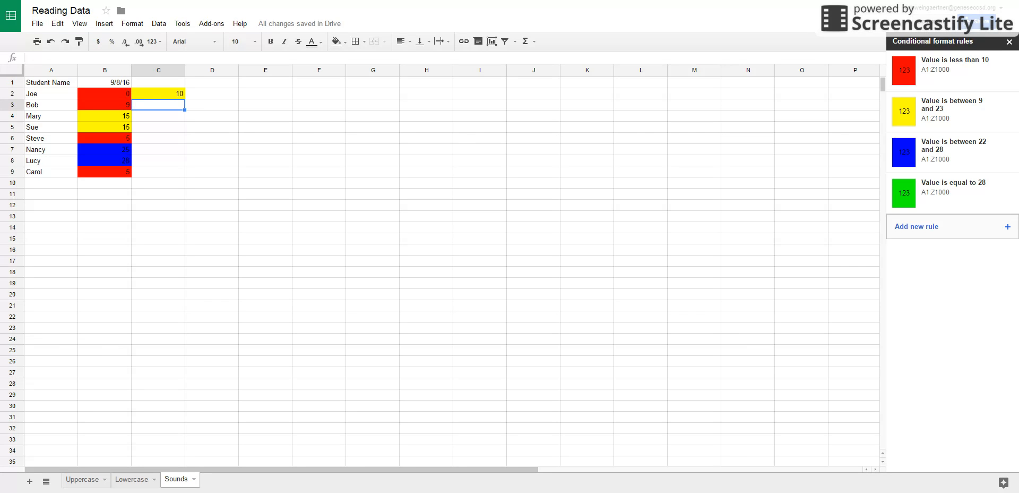
{"action": "type", "text": "23"}
{"action": "key", "text": "Return"}
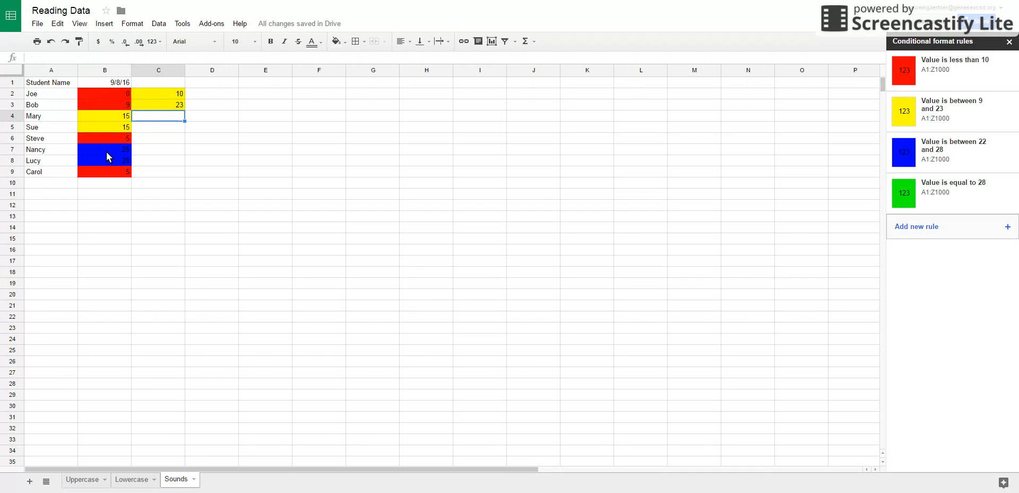
{"action": "mouse_move", "coordinate": [955, 148]}
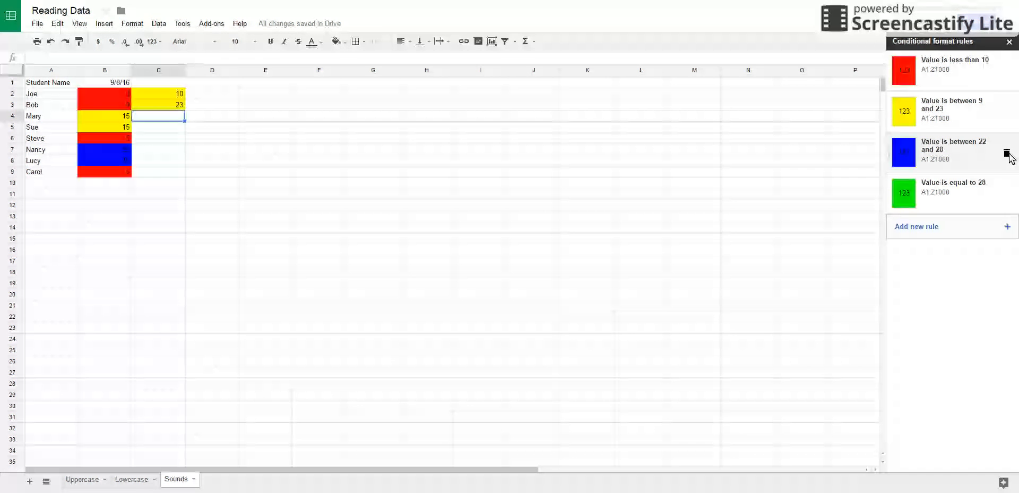